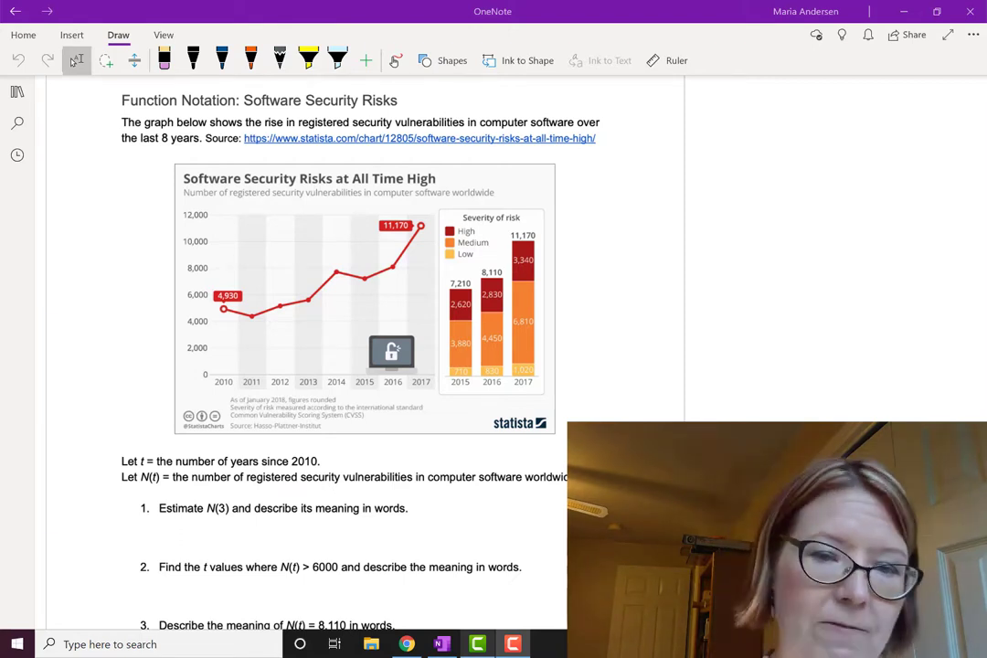
Step: Zoom the worksheet in and scroll until the vulnerabilities chart and question 1 are visible
{"action": "key", "text": "ctrl+plus"}
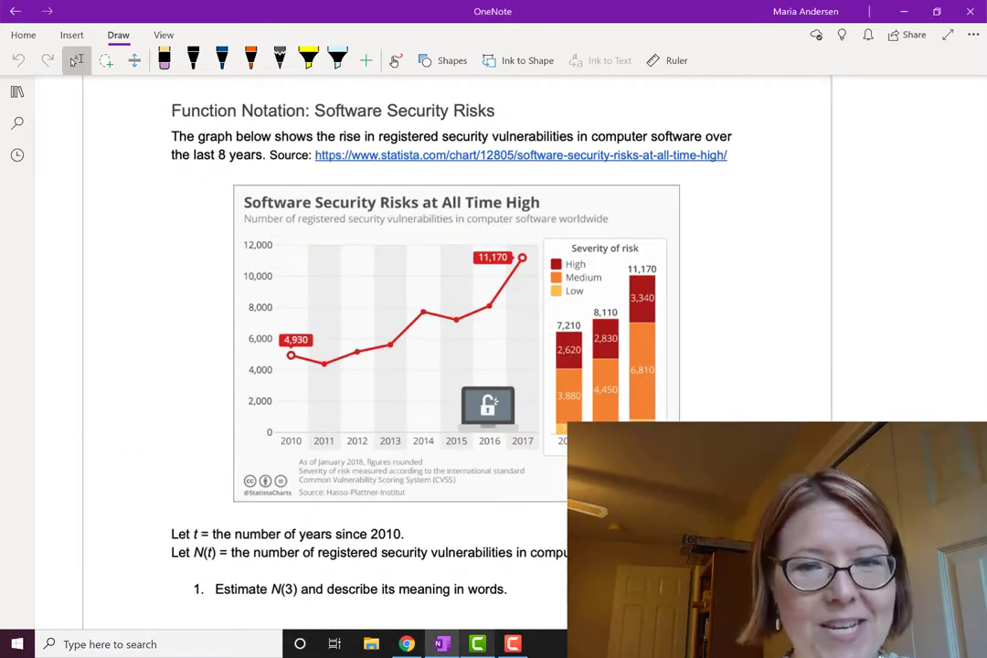
{"action": "scroll", "coordinate": [458, 348], "scroll_direction": "down", "scroll_amount": 1}
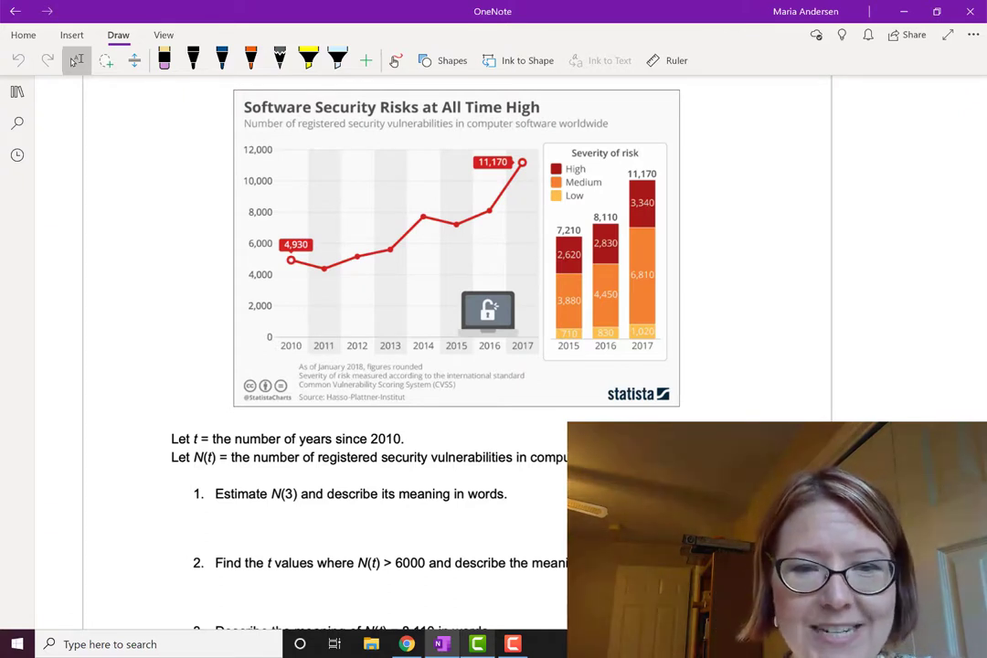
Step: Write t-values 0 through 7 in blue ink under years 2010–2017, with a t label at left
{"action": "left_click", "coordinate": [222, 61]}
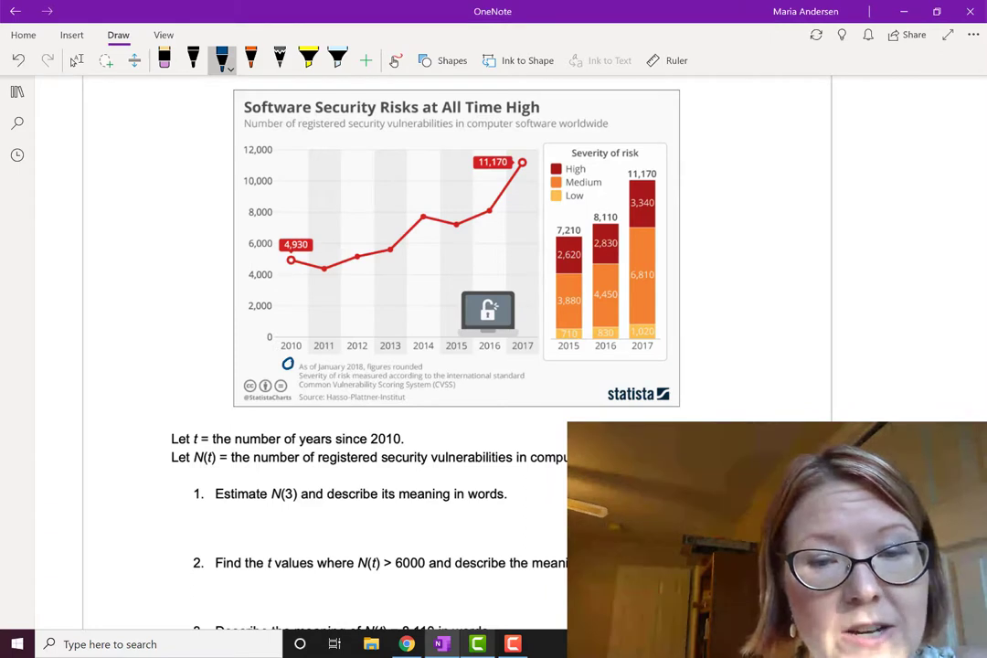
{"action": "mouse_move", "coordinate": [327, 359]}
{"action": "left_mouse_down"}
{"action": "mouse_move", "coordinate": [326, 371]}
{"action": "mouse_move", "coordinate": [454, 370]}
{"action": "left_mouse_up"}
{"action": "mouse_move", "coordinate": [495, 358]}
{"action": "left_mouse_down"}
{"action": "mouse_move", "coordinate": [490, 369]}
{"action": "mouse_move", "coordinate": [523, 373]}
{"action": "left_mouse_up"}
{"action": "left_click", "coordinate": [522, 360]}
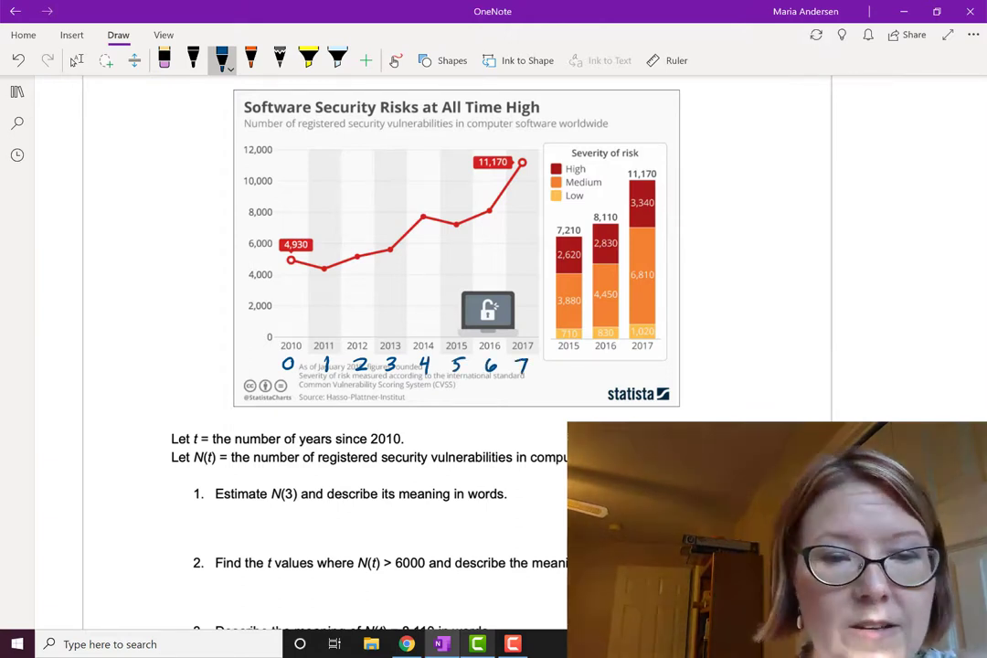
{"action": "left_click_drag", "start_coordinate": [248, 357], "coordinate": [255, 369]}
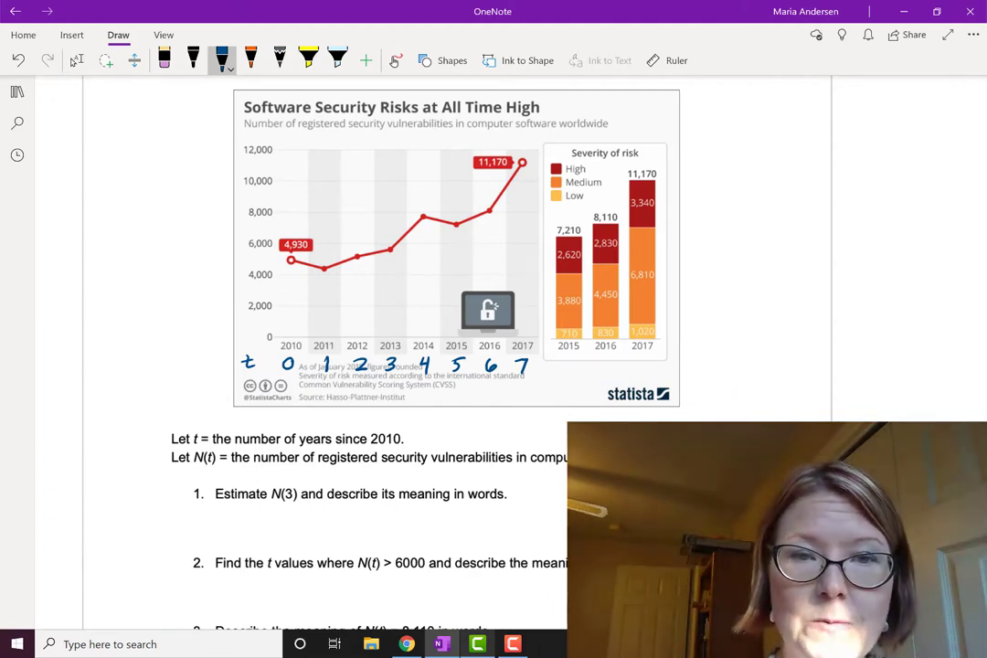
Step: Highlight the 2013 column in yellow and trace the line from 2010 to 2013 in grey
{"action": "left_click", "coordinate": [308, 59]}
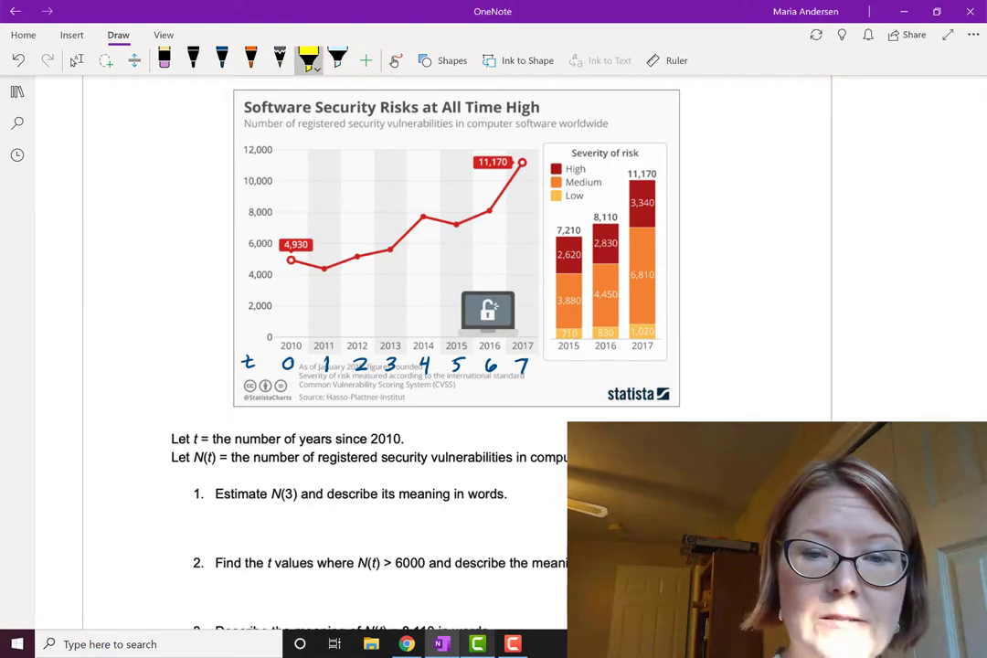
{"action": "left_click_drag", "start_coordinate": [388, 236], "coordinate": [390, 375]}
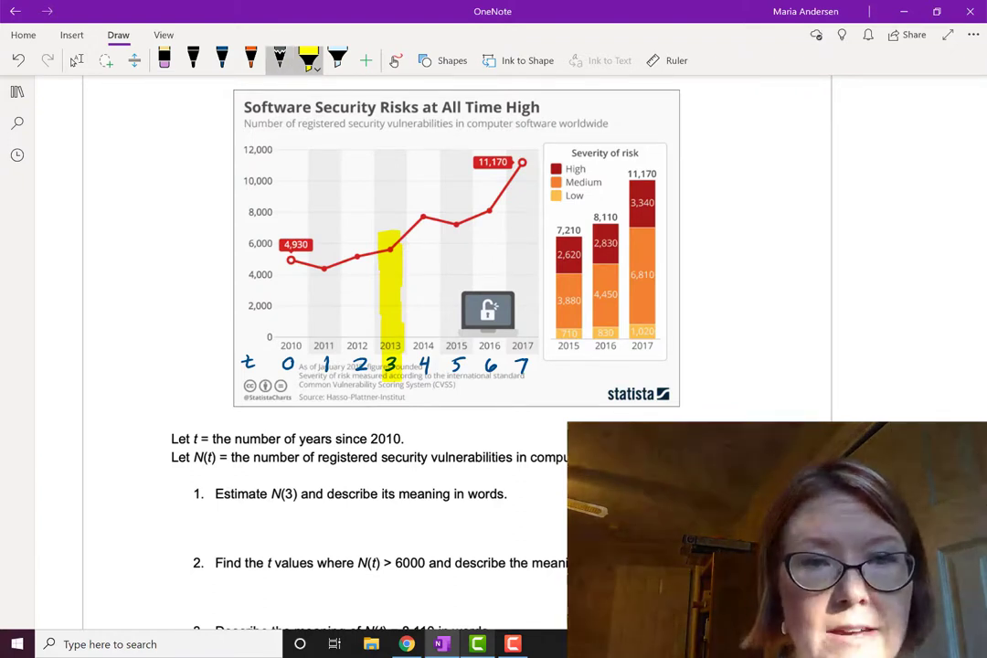
{"action": "left_click", "coordinate": [280, 58]}
{"action": "mouse_move", "coordinate": [346, 255]}
{"action": "left_mouse_down"}
{"action": "mouse_move", "coordinate": [388, 249]}
{"action": "mouse_move", "coordinate": [286, 258]}
{"action": "left_mouse_up"}
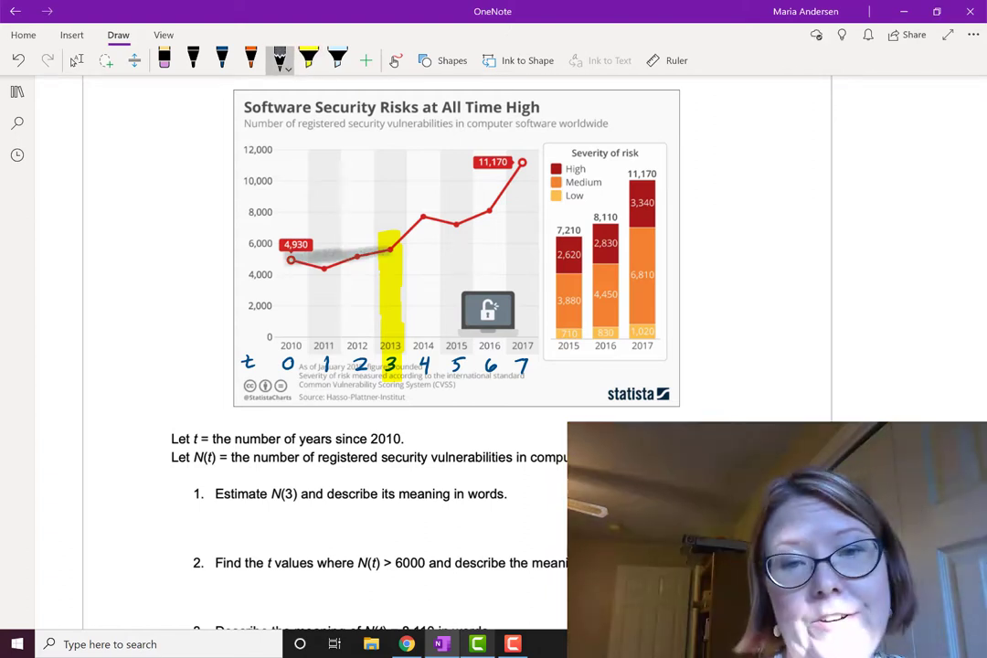
Step: Write N(3)=5500 in black ink beside question 1
{"action": "left_click", "coordinate": [193, 58]}
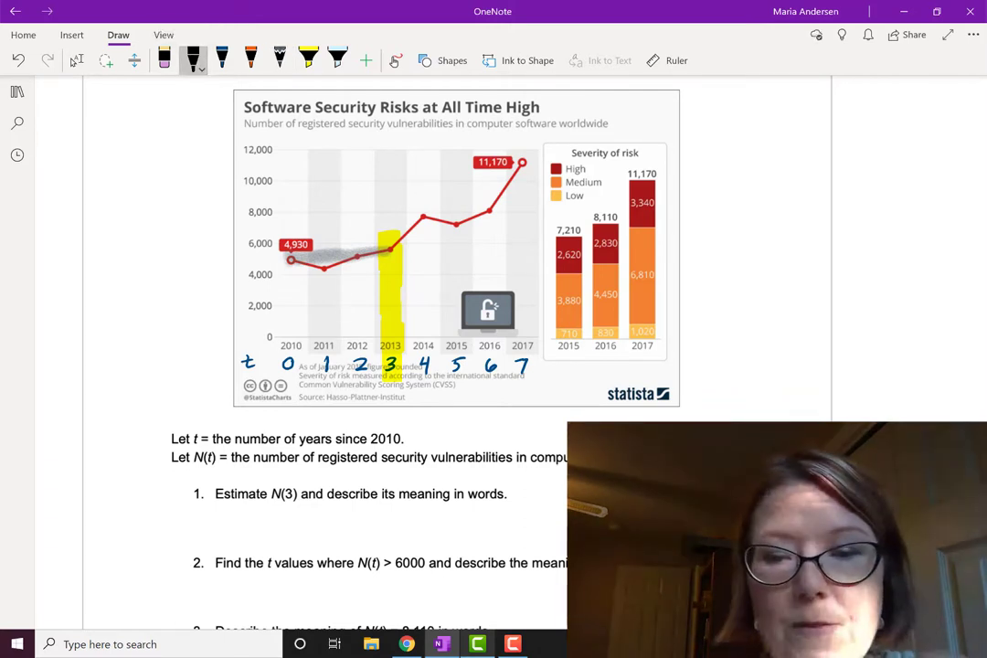
{"action": "mouse_move", "coordinate": [531, 501]}
{"action": "left_mouse_down"}
{"action": "mouse_move", "coordinate": [534, 485]}
{"action": "mouse_move", "coordinate": [565, 499]}
{"action": "left_mouse_up"}
{"action": "left_click", "coordinate": [222, 59]}
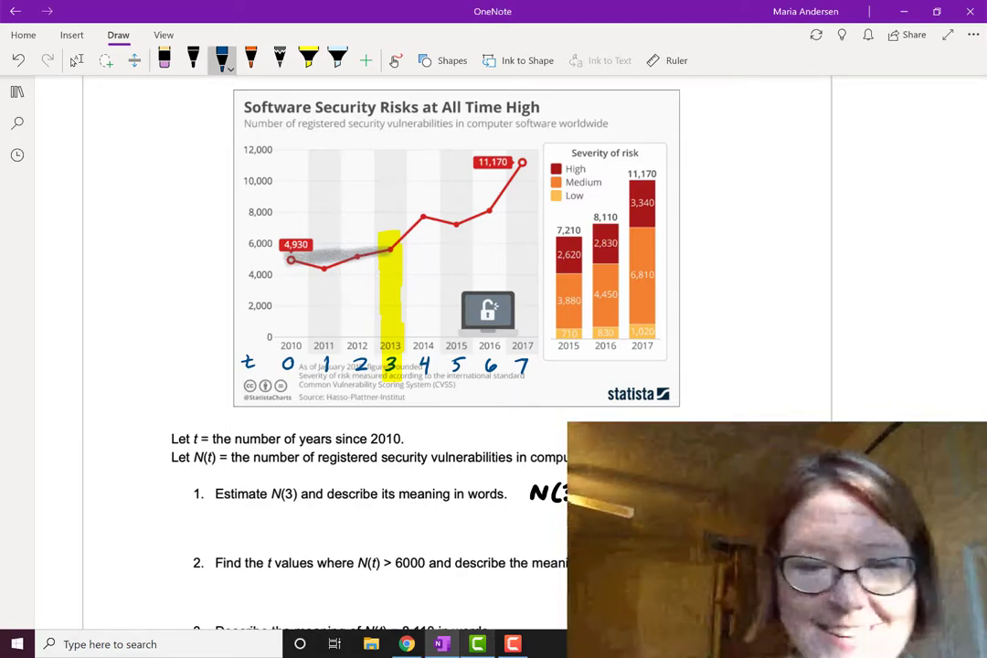
Step: Handwrite 'In 2013 there were 5500 software vulnerabilities' in blue under N(3)=5500
{"action": "left_click", "coordinate": [77, 61]}
{"action": "scroll", "coordinate": [457, 365], "scroll_direction": "down", "scroll_amount": 3}
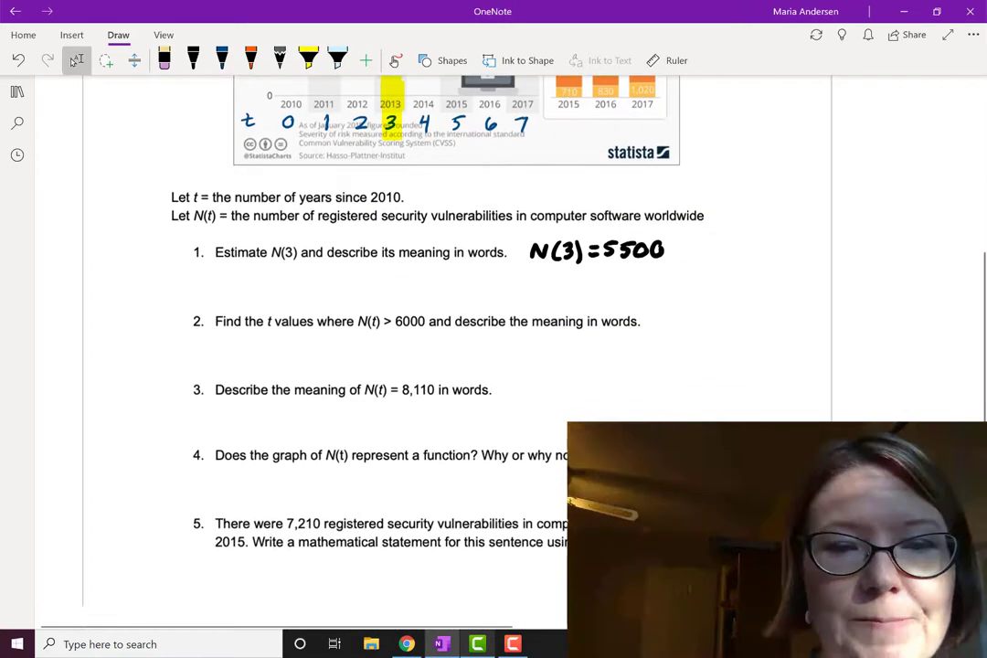
{"action": "left_click", "coordinate": [222, 60]}
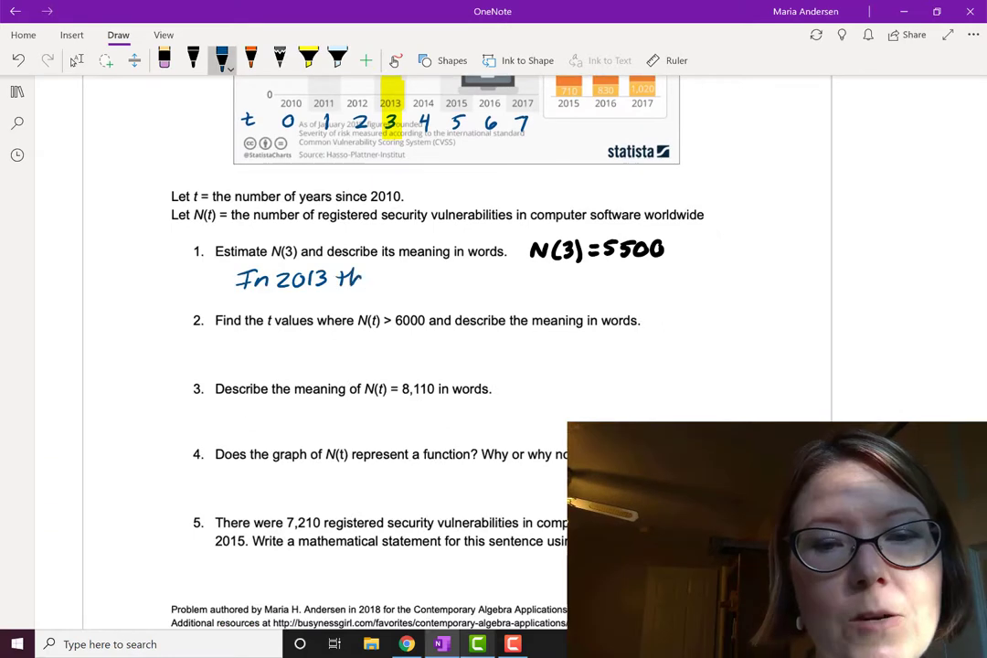
{"action": "left_click_drag", "start_coordinate": [361, 278], "coordinate": [543, 277]}
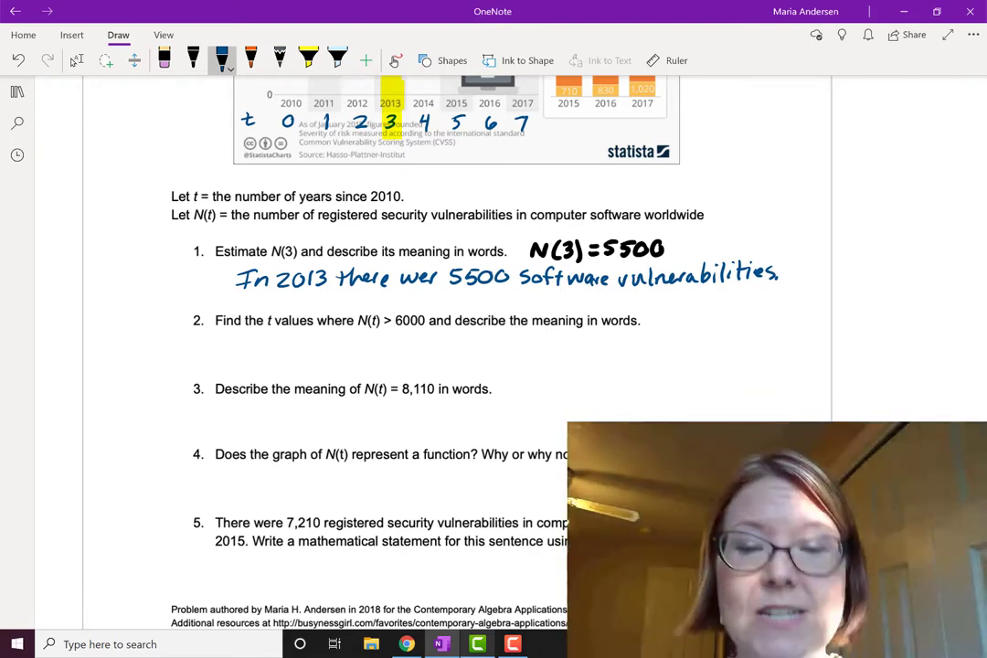
{"action": "left_click", "coordinate": [77, 60]}
{"action": "scroll", "coordinate": [457, 366], "scroll_direction": "up", "scroll_amount": 2}
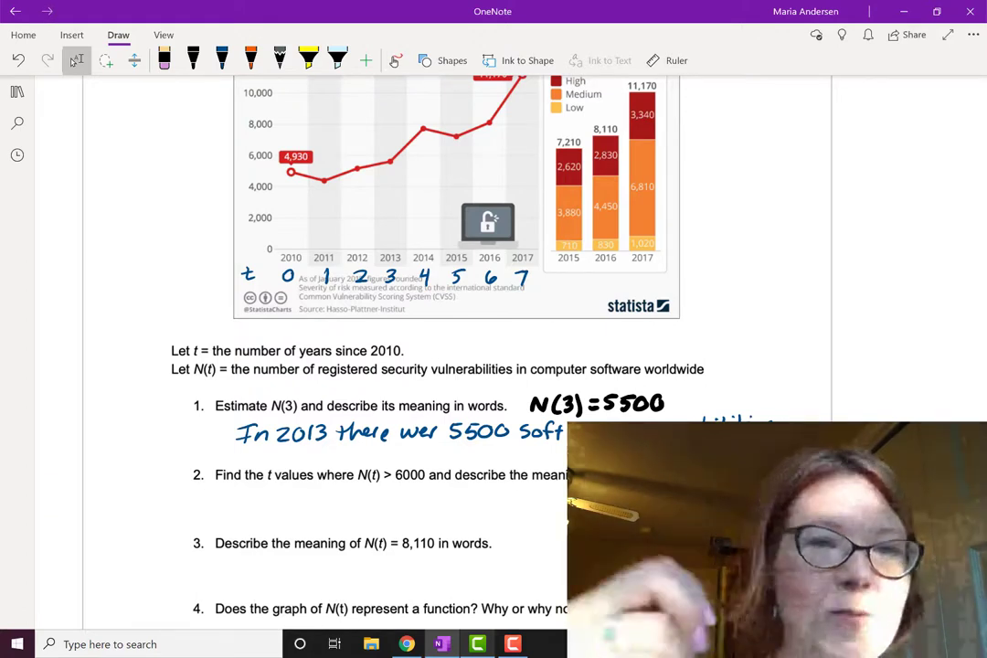
Step: Write 'Input = t' in blue ink below the chart
{"action": "left_click", "coordinate": [221, 60]}
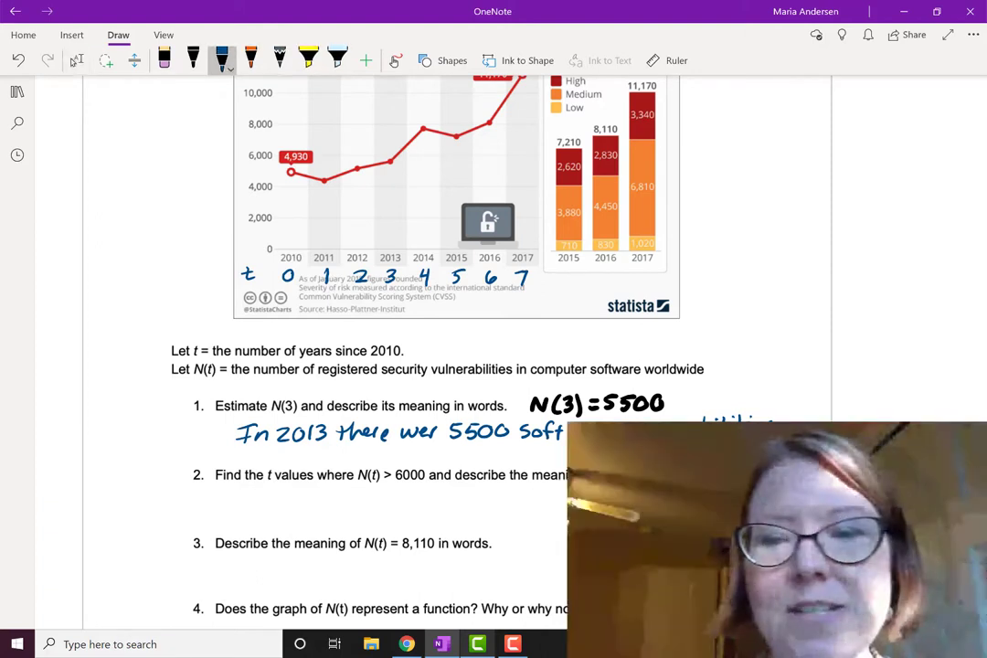
{"action": "left_click_drag", "start_coordinate": [575, 284], "coordinate": [588, 283]}
{"action": "mouse_move", "coordinate": [581, 284]}
{"action": "left_mouse_down"}
{"action": "mouse_move", "coordinate": [608, 301]}
{"action": "mouse_move", "coordinate": [629, 293]}
{"action": "left_mouse_up"}
{"action": "left_click_drag", "start_coordinate": [634, 281], "coordinate": [640, 285]}
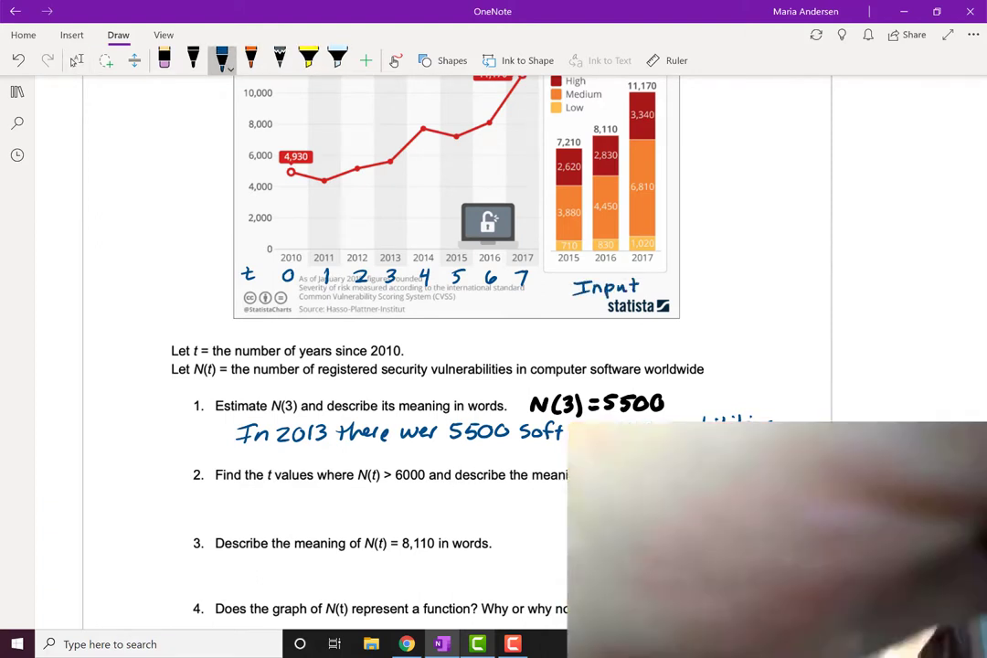
{"action": "mouse_move", "coordinate": [213, 154]}
{"action": "left_mouse_down"}
{"action": "mouse_move", "coordinate": [219, 98]}
{"action": "mouse_move", "coordinate": [211, 111]}
{"action": "left_mouse_up"}
{"action": "left_click_drag", "start_coordinate": [665, 283], "coordinate": [677, 289]}
{"action": "mouse_move", "coordinate": [693, 276]}
{"action": "left_mouse_down"}
{"action": "mouse_move", "coordinate": [697, 293]}
{"action": "mouse_move", "coordinate": [700, 281]}
{"action": "left_mouse_up"}
Step: Label the vertical axis 'N(t) = Output' and draw a horizontal line at 6,000
{"action": "mouse_move", "coordinate": [202, 205]}
{"action": "left_mouse_down"}
{"action": "mouse_move", "coordinate": [202, 219]}
{"action": "mouse_move", "coordinate": [218, 189]}
{"action": "left_mouse_up"}
{"action": "mouse_move", "coordinate": [209, 194]}
{"action": "left_mouse_down"}
{"action": "mouse_move", "coordinate": [217, 181]}
{"action": "mouse_move", "coordinate": [204, 167]}
{"action": "left_mouse_up"}
{"action": "left_click_drag", "start_coordinate": [212, 177], "coordinate": [212, 167]}
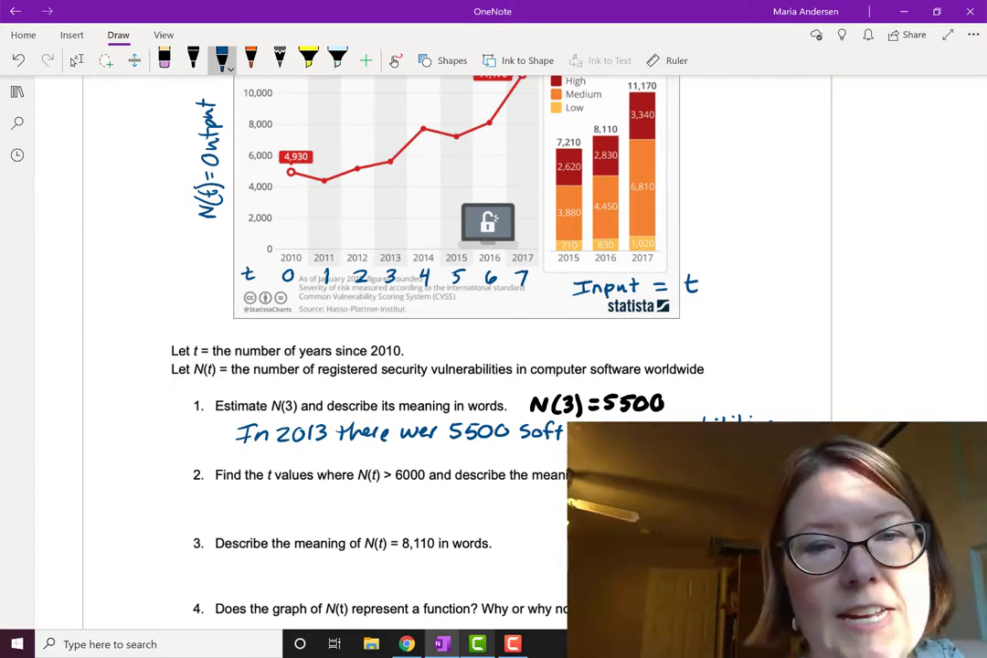
{"action": "left_click_drag", "start_coordinate": [279, 156], "coordinate": [525, 155]}
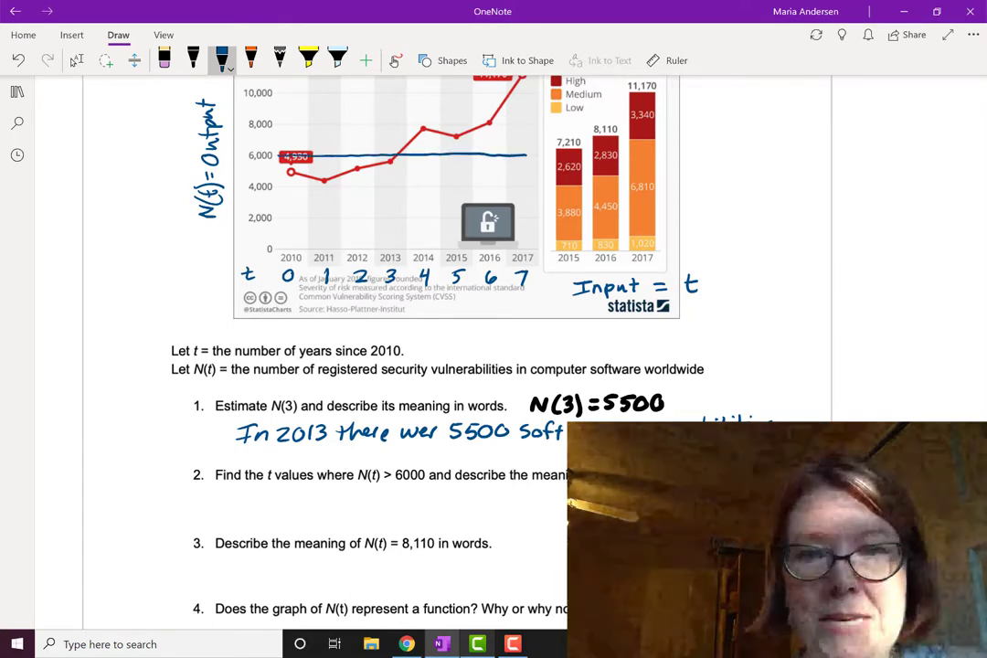
Step: Draw an orange guide line down from 6,000 at 2013 toward the axis
{"action": "left_click", "coordinate": [252, 60]}
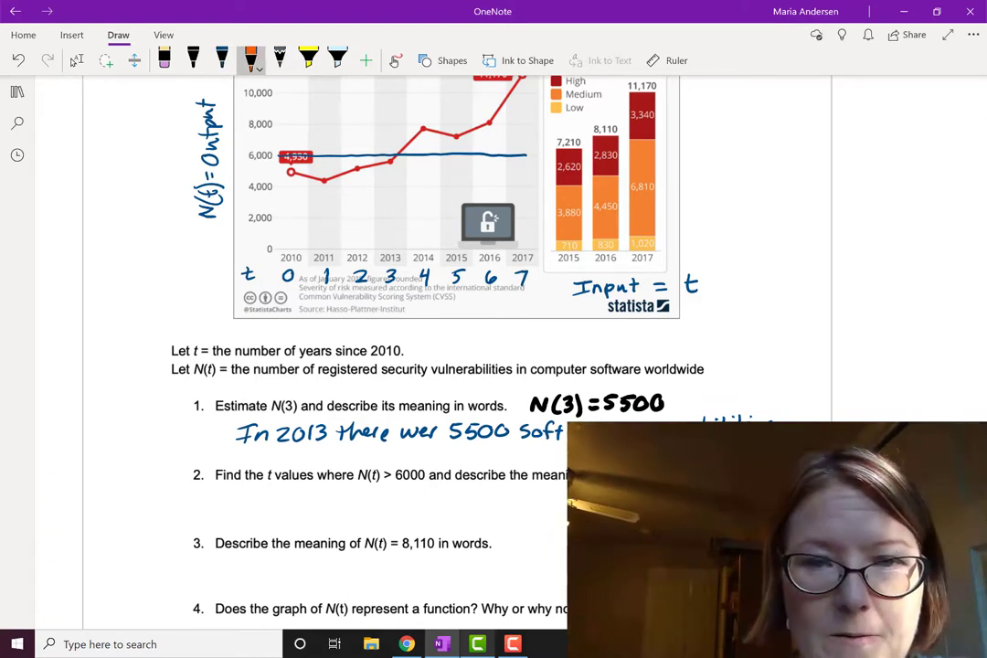
{"action": "left_click_drag", "start_coordinate": [394, 161], "coordinate": [395, 206]}
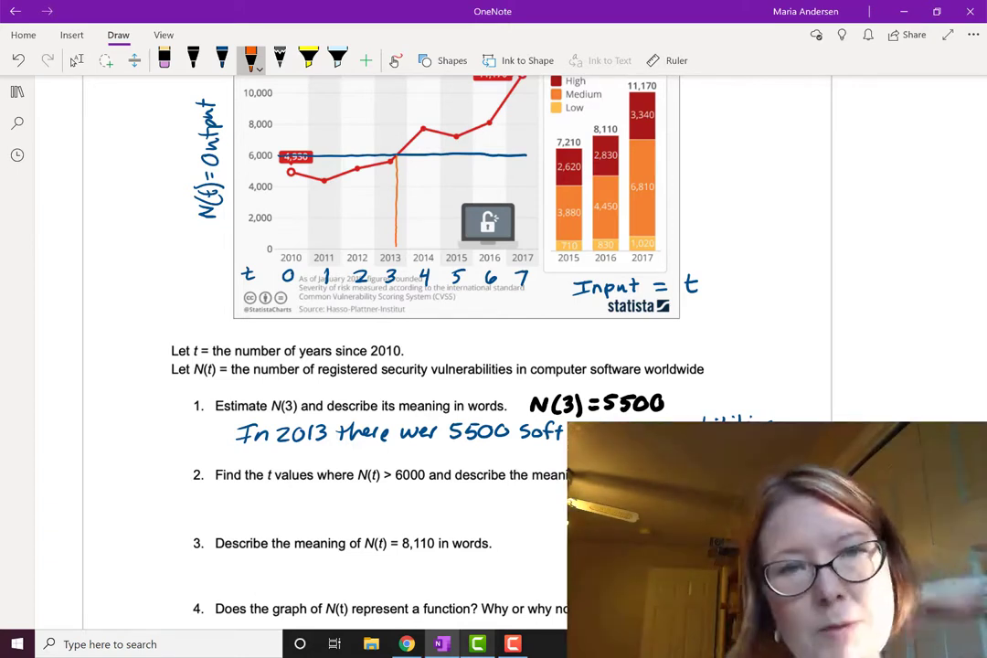
{"action": "left_click", "coordinate": [223, 58]}
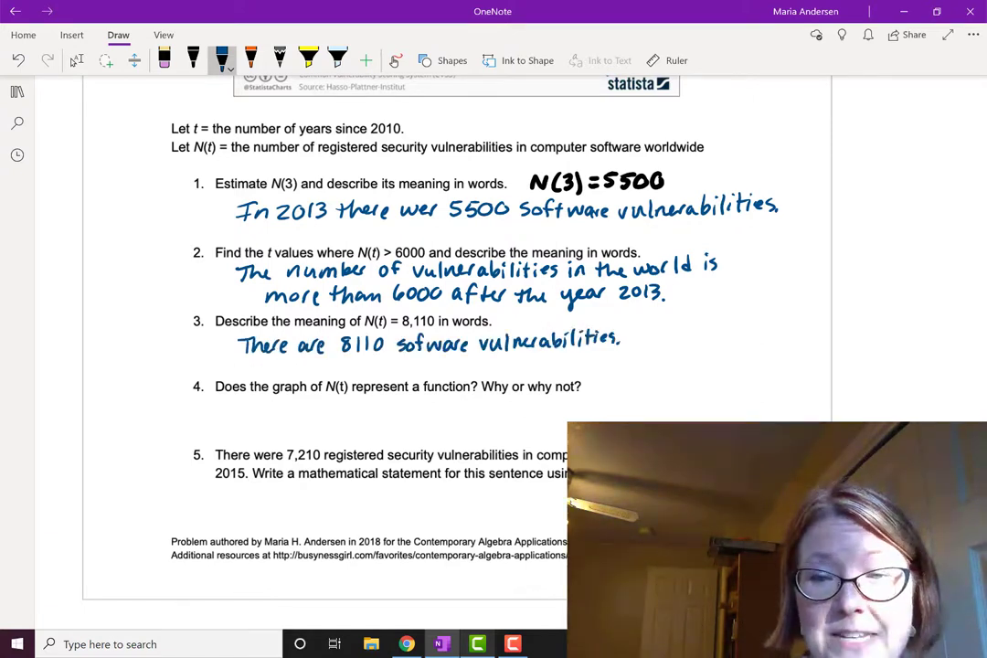
Step: Undo the guide lines and draw four light-blue vertical test lines across the chart
{"action": "scroll", "coordinate": [457, 320], "scroll_direction": "up", "scroll_amount": 4}
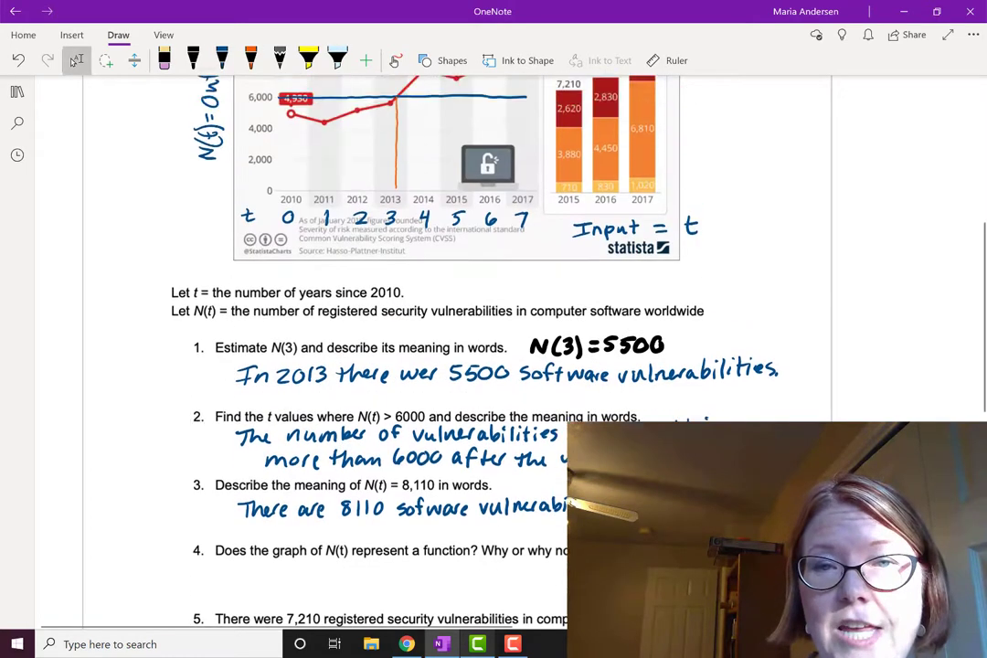
{"action": "key", "text": "ctrl+z"}
{"action": "key", "text": "ctrl+z"}
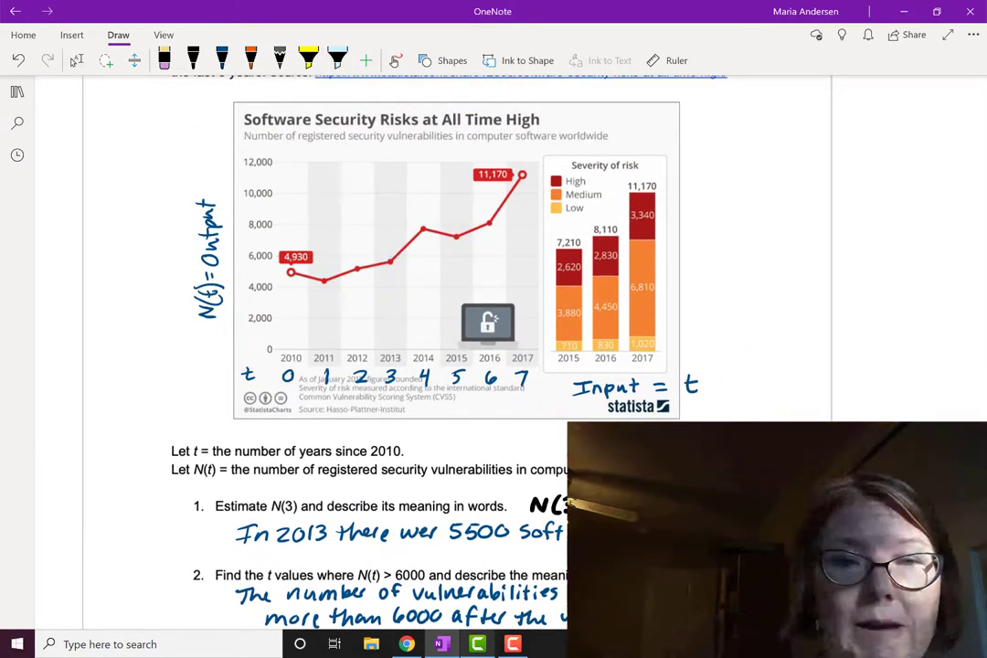
{"action": "left_click", "coordinate": [338, 60]}
{"action": "left_click_drag", "start_coordinate": [327, 137], "coordinate": [330, 320]}
{"action": "left_click_drag", "start_coordinate": [387, 137], "coordinate": [388, 334]}
{"action": "left_click_drag", "start_coordinate": [446, 151], "coordinate": [447, 338]}
{"action": "left_click_drag", "start_coordinate": [501, 160], "coordinate": [502, 275]}
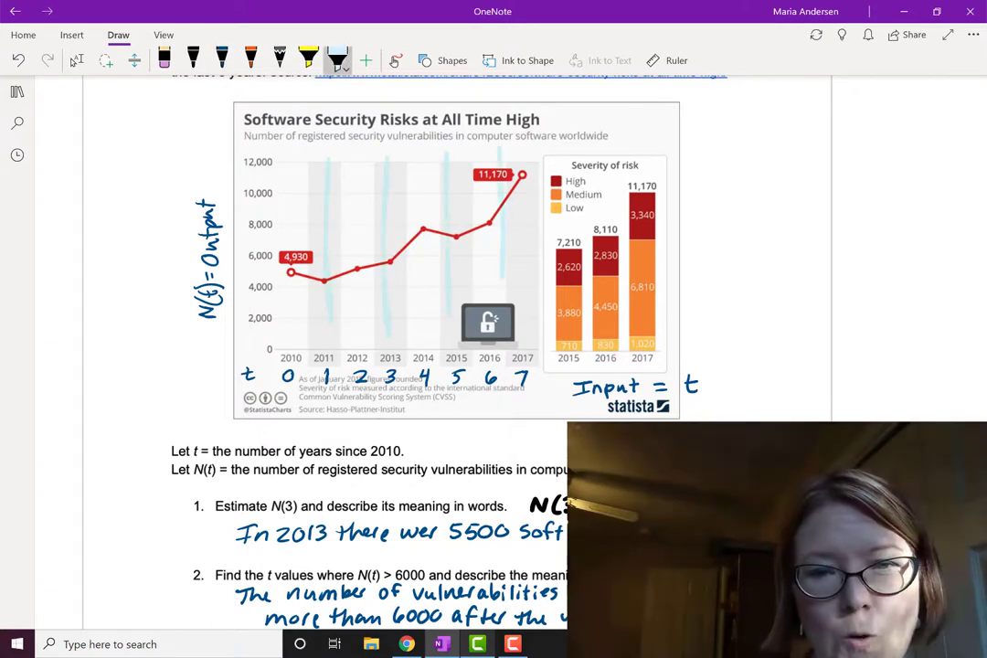
Step: Answer question 4 in blue: 'Yes, N(t) passes the vertical line test'
{"action": "scroll", "coordinate": [494, 365], "scroll_direction": "down", "scroll_amount": 10}
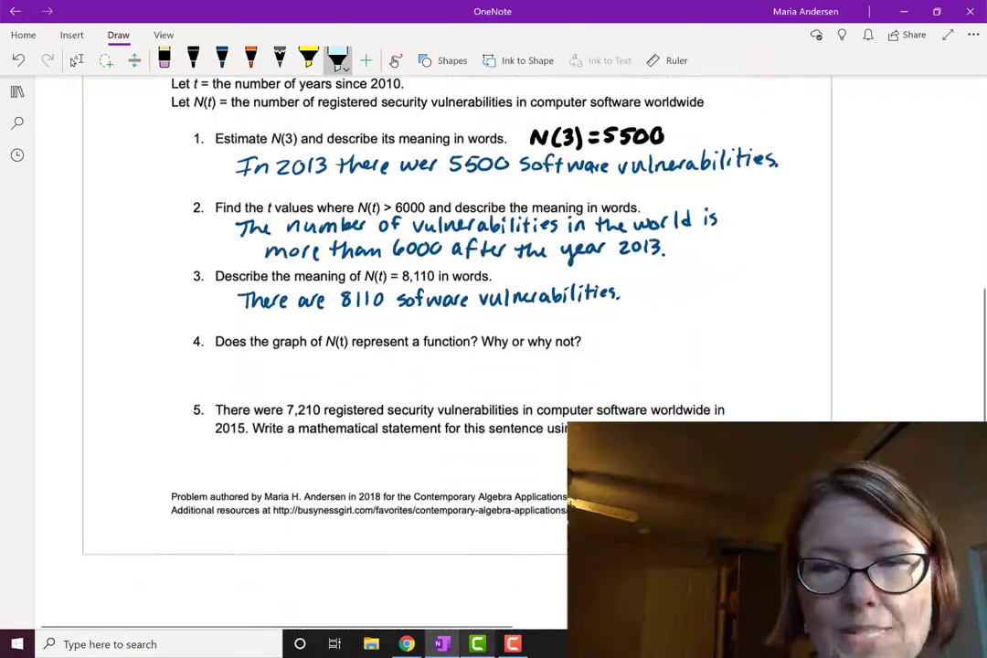
{"action": "left_click", "coordinate": [221, 61]}
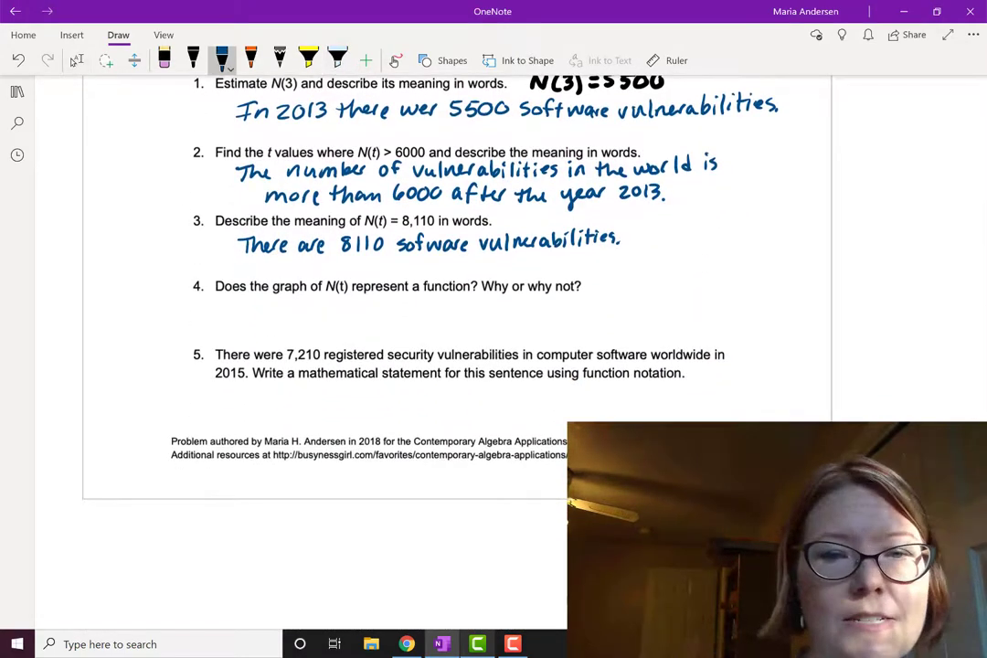
{"action": "mouse_move", "coordinate": [277, 304]}
{"action": "left_mouse_down"}
{"action": "mouse_move", "coordinate": [284, 329]}
{"action": "mouse_move", "coordinate": [304, 319]}
{"action": "mouse_move", "coordinate": [350, 327]}
{"action": "mouse_move", "coordinate": [365, 306]}
{"action": "mouse_move", "coordinate": [374, 327]}
{"action": "mouse_move", "coordinate": [376, 311]}
{"action": "left_mouse_up"}
{"action": "mouse_move", "coordinate": [392, 304]}
{"action": "left_mouse_down"}
{"action": "mouse_move", "coordinate": [394, 326]}
{"action": "mouse_move", "coordinate": [439, 322]}
{"action": "left_mouse_up"}
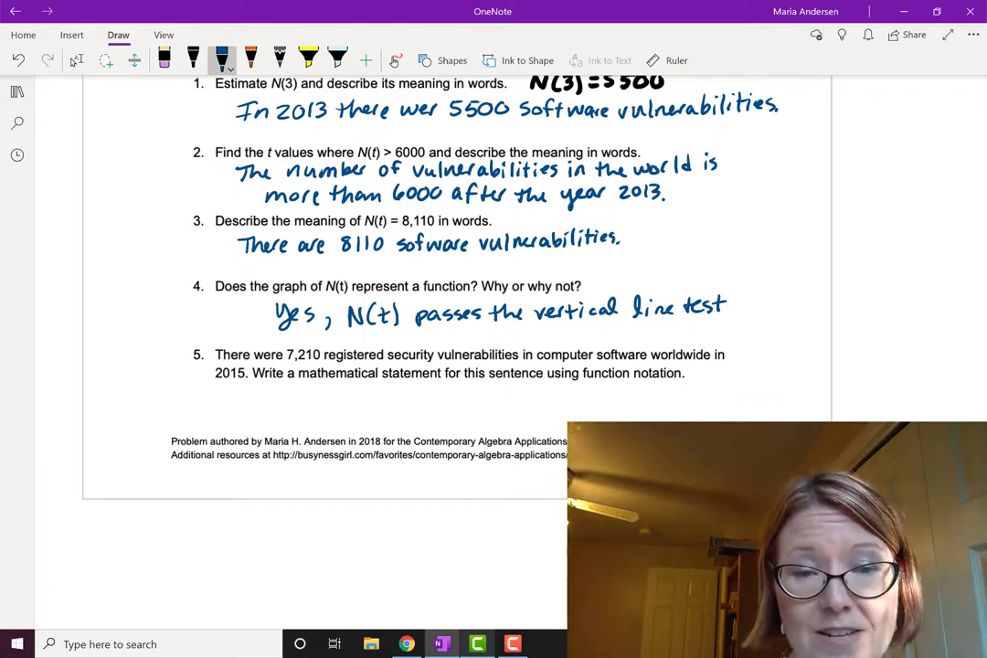
Step: Highlight 2015 and its t value 5 on the chart in yellow
{"action": "scroll", "coordinate": [458, 274], "scroll_direction": "down", "scroll_amount": 1}
{"action": "left_click_drag", "start_coordinate": [229, 364], "coordinate": [229, 346]}
{"action": "left_click_drag", "start_coordinate": [210, 373], "coordinate": [218, 384]}
{"action": "left_click_drag", "start_coordinate": [223, 375], "coordinate": [244, 377]}
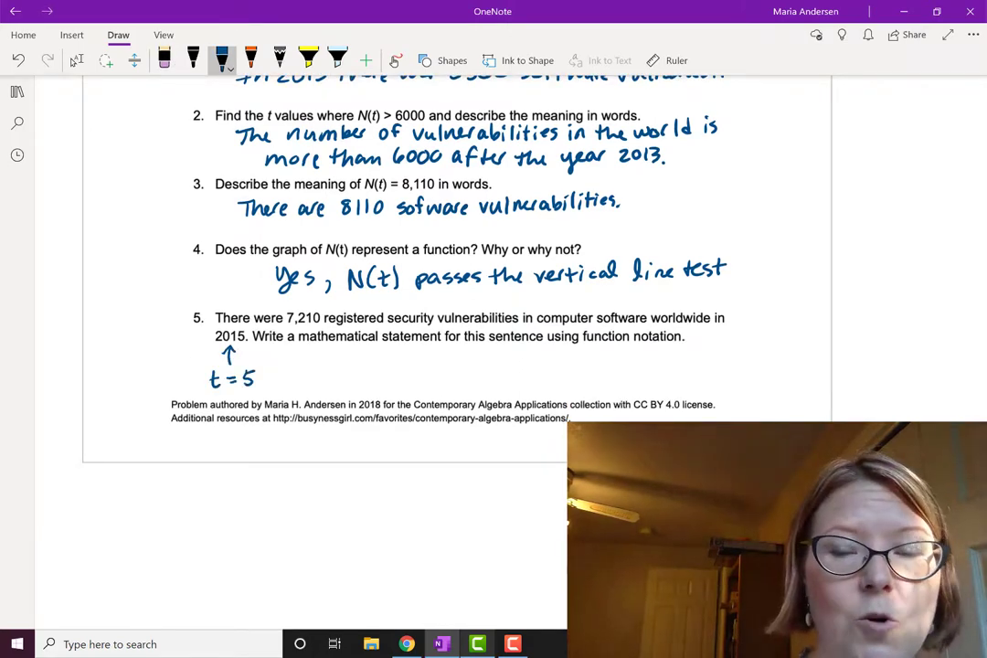
{"action": "scroll", "coordinate": [457, 274], "scroll_direction": "up", "scroll_amount": 5}
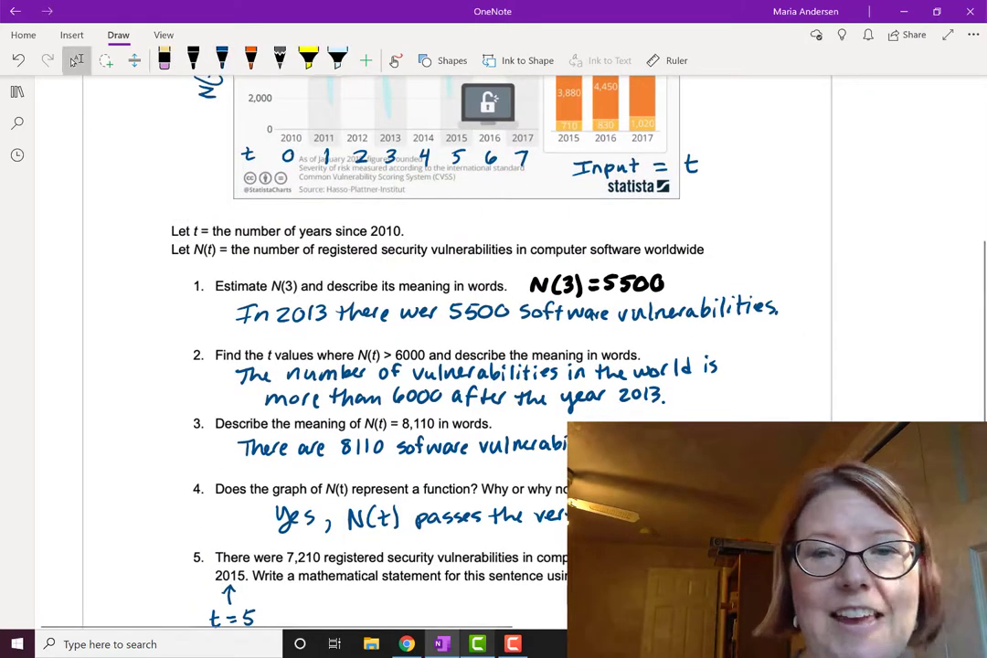
{"action": "left_click", "coordinate": [308, 59]}
{"action": "left_click_drag", "start_coordinate": [457, 117], "coordinate": [461, 172]}
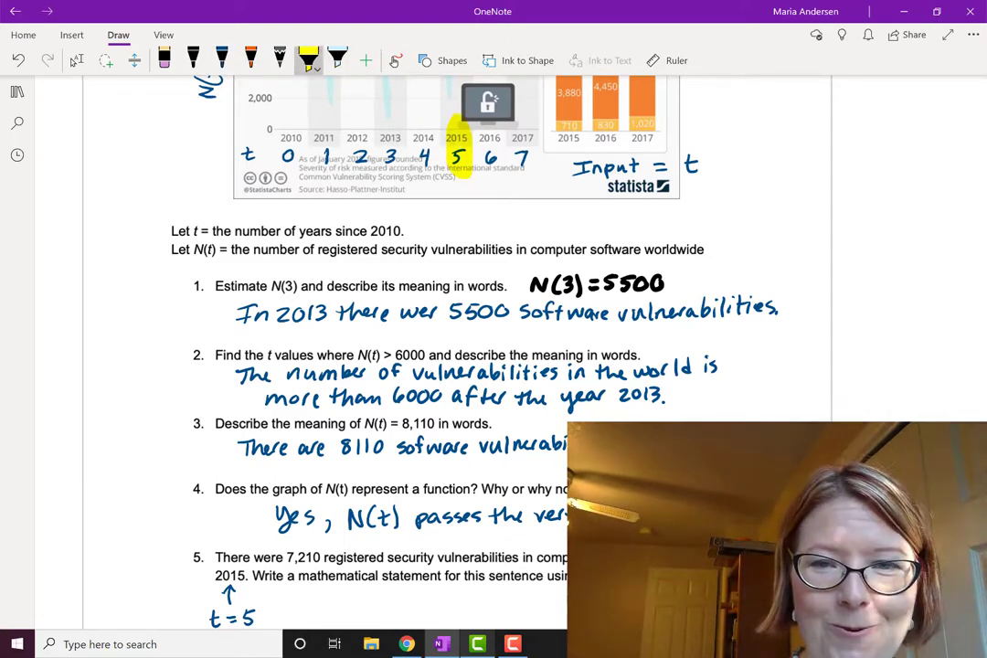
Step: Write 't=5 (input)' and '7,210 (output)' in blue ink under question 5
{"action": "scroll", "coordinate": [457, 366], "scroll_direction": "down", "scroll_amount": 3}
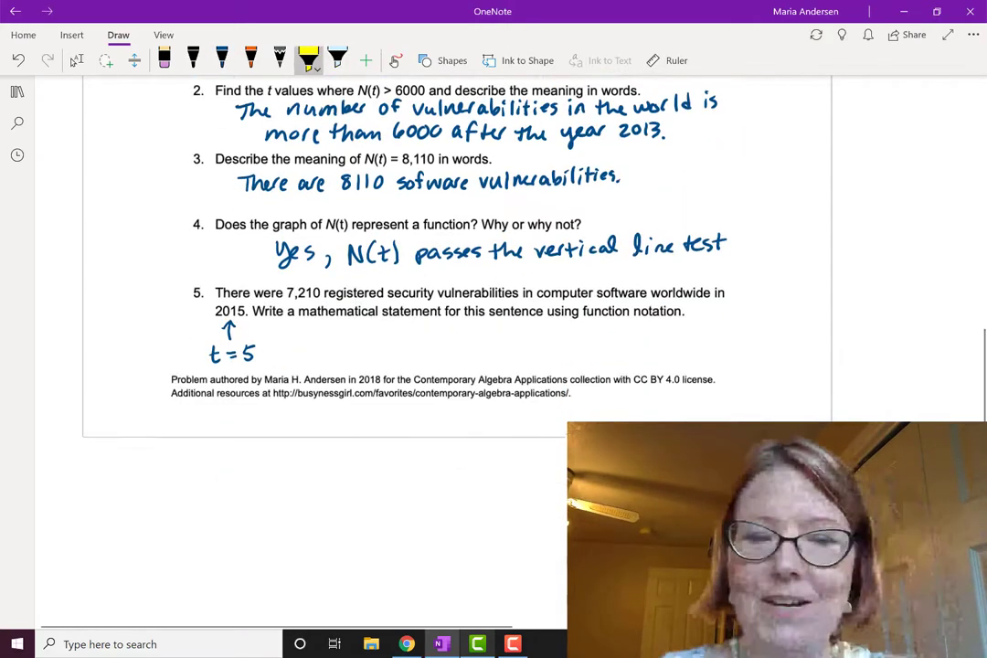
{"action": "left_click", "coordinate": [77, 59]}
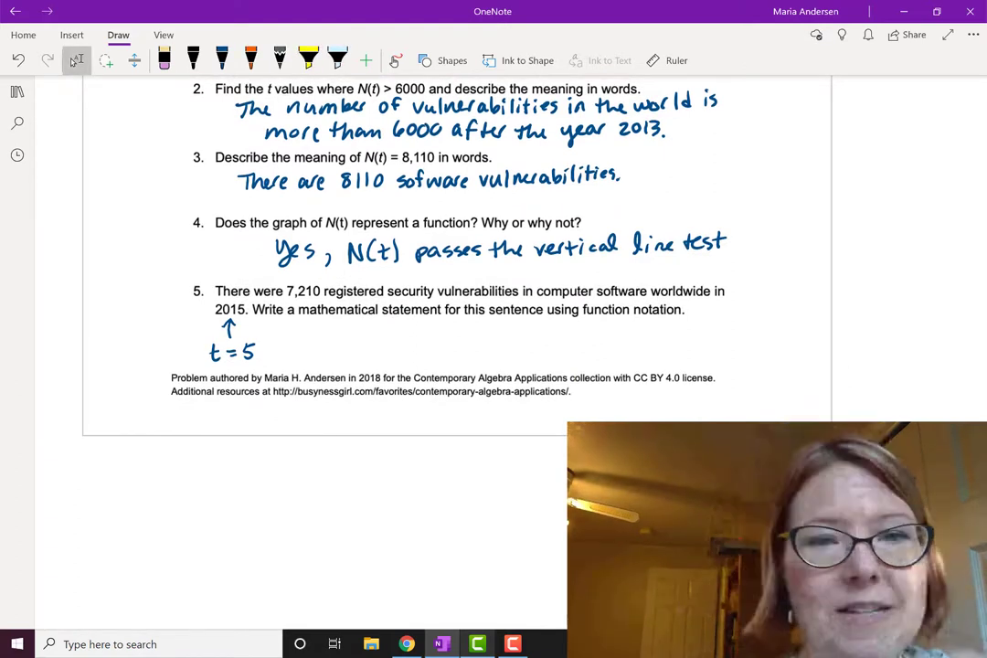
{"action": "left_click", "coordinate": [222, 60]}
{"action": "mouse_move", "coordinate": [267, 340]}
{"action": "left_mouse_down"}
{"action": "mouse_move", "coordinate": [318, 353]}
{"action": "mouse_move", "coordinate": [382, 338]}
{"action": "mouse_move", "coordinate": [401, 355]}
{"action": "mouse_move", "coordinate": [422, 343]}
{"action": "mouse_move", "coordinate": [492, 346]}
{"action": "left_mouse_up"}
{"action": "left_click_drag", "start_coordinate": [494, 334], "coordinate": [494, 352]}
{"action": "left_click_drag", "start_coordinate": [489, 341], "coordinate": [499, 341]}
{"action": "left_click_drag", "start_coordinate": [500, 333], "coordinate": [502, 353]}
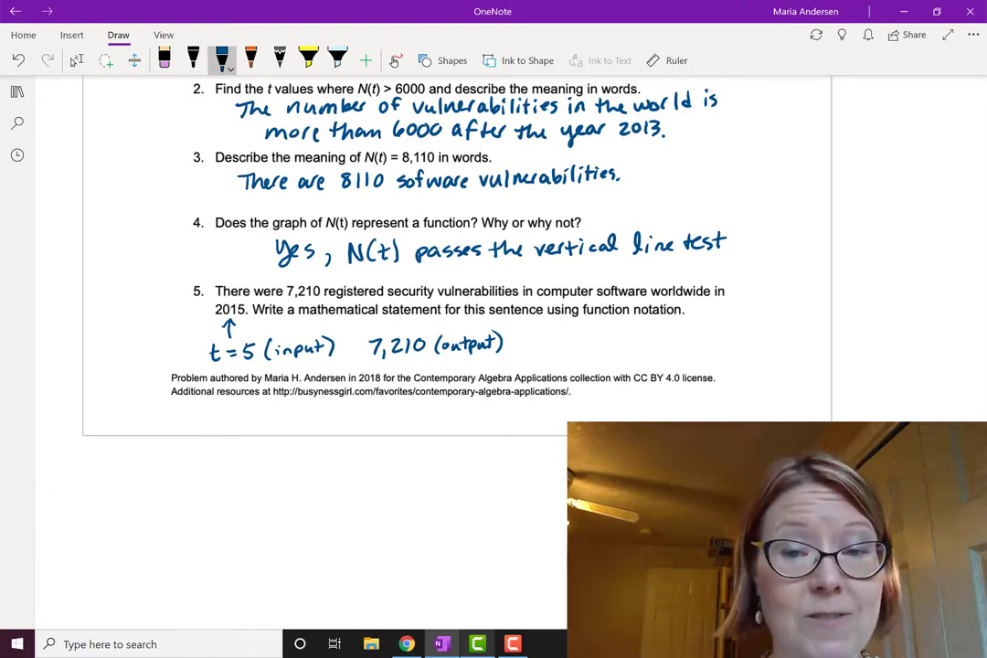
Step: Write 'N(5) = 7210' after the output value
{"action": "mouse_move", "coordinate": [547, 332]}
{"action": "left_mouse_down"}
{"action": "mouse_move", "coordinate": [546, 351]}
{"action": "mouse_move", "coordinate": [567, 331]}
{"action": "mouse_move", "coordinate": [576, 352]}
{"action": "mouse_move", "coordinate": [597, 329]}
{"action": "left_mouse_up"}
{"action": "mouse_move", "coordinate": [601, 327]}
{"action": "left_mouse_down"}
{"action": "mouse_move", "coordinate": [601, 350]}
{"action": "mouse_move", "coordinate": [629, 334]}
{"action": "left_mouse_up"}
{"action": "left_click_drag", "start_coordinate": [620, 342], "coordinate": [669, 344]}
{"action": "mouse_move", "coordinate": [678, 330]}
{"action": "left_mouse_down"}
{"action": "mouse_move", "coordinate": [678, 346]}
{"action": "mouse_move", "coordinate": [695, 331]}
{"action": "left_mouse_up"}
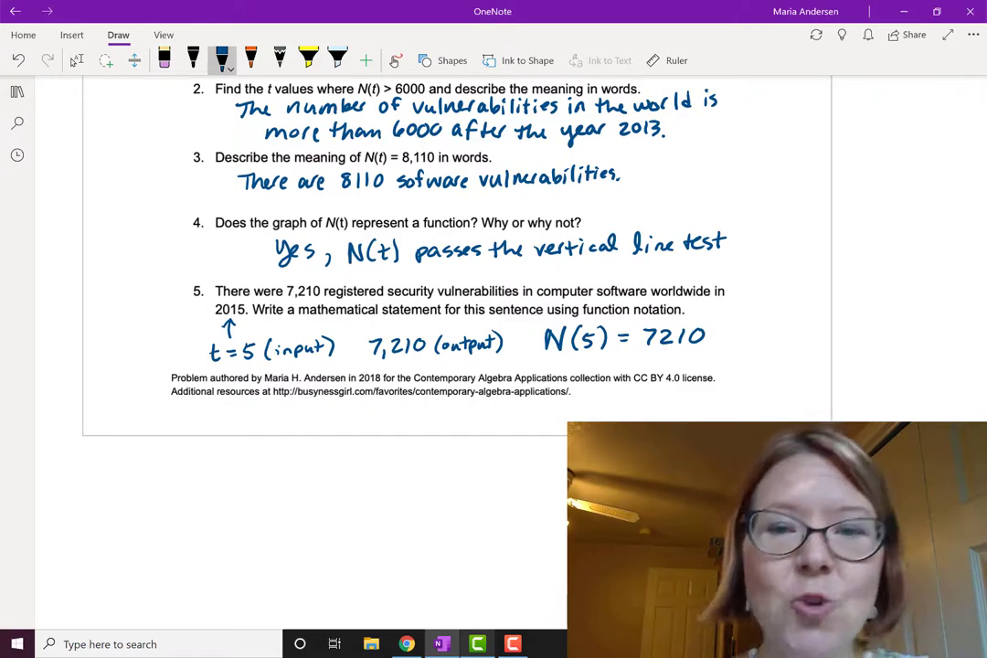
Step: Highlight question 5's first line, the word 2015, and the handwritten N(5) = 7210 in yellow
{"action": "left_click", "coordinate": [308, 59]}
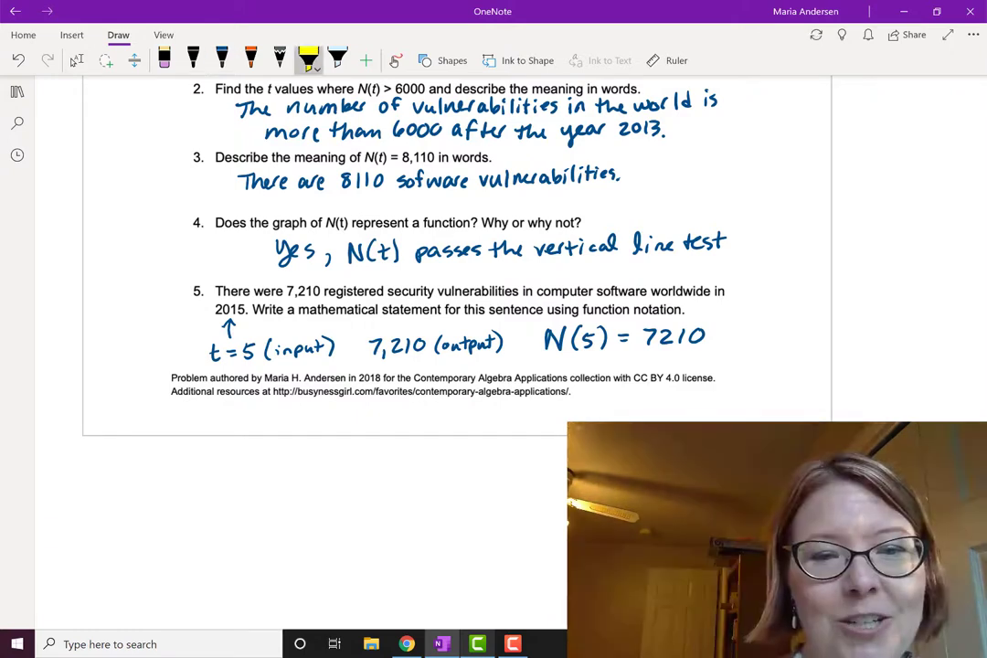
{"action": "left_click_drag", "start_coordinate": [213, 291], "coordinate": [736, 290]}
{"action": "left_click_drag", "start_coordinate": [212, 309], "coordinate": [257, 309]}
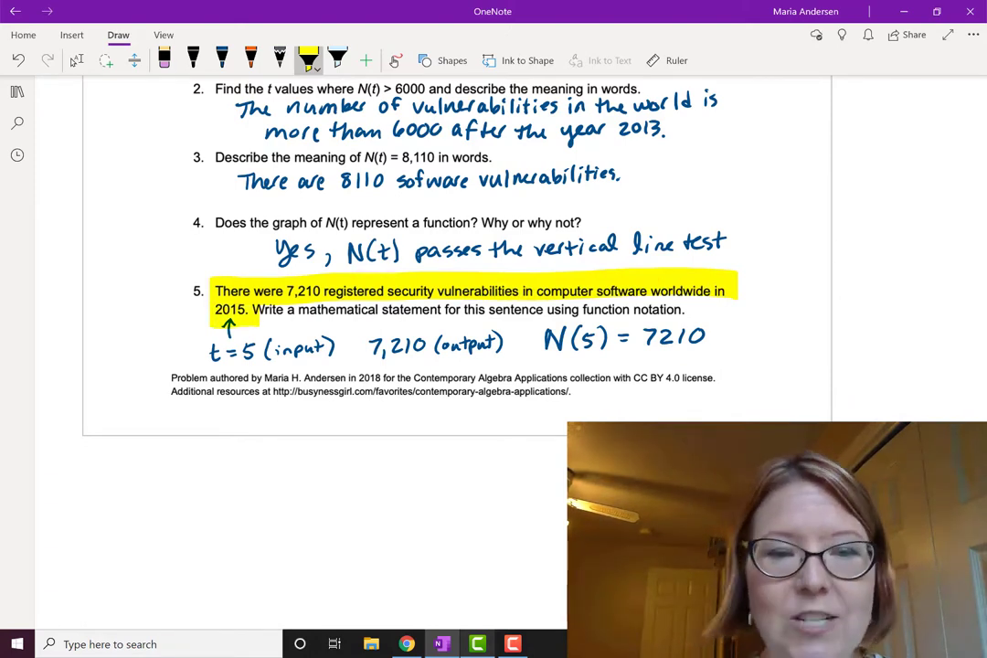
{"action": "left_click_drag", "start_coordinate": [538, 338], "coordinate": [704, 339]}
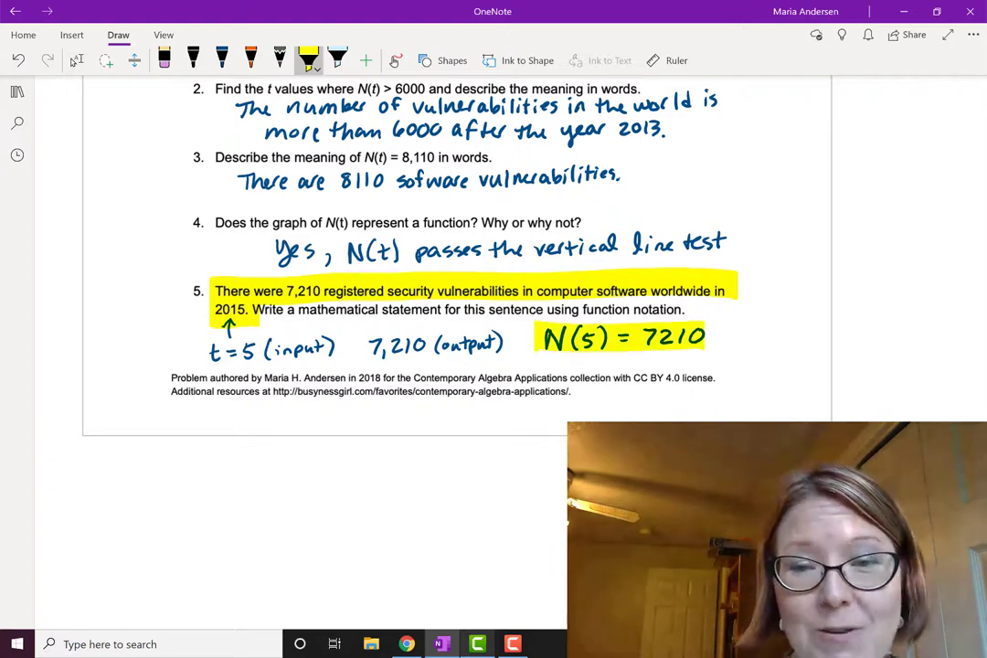